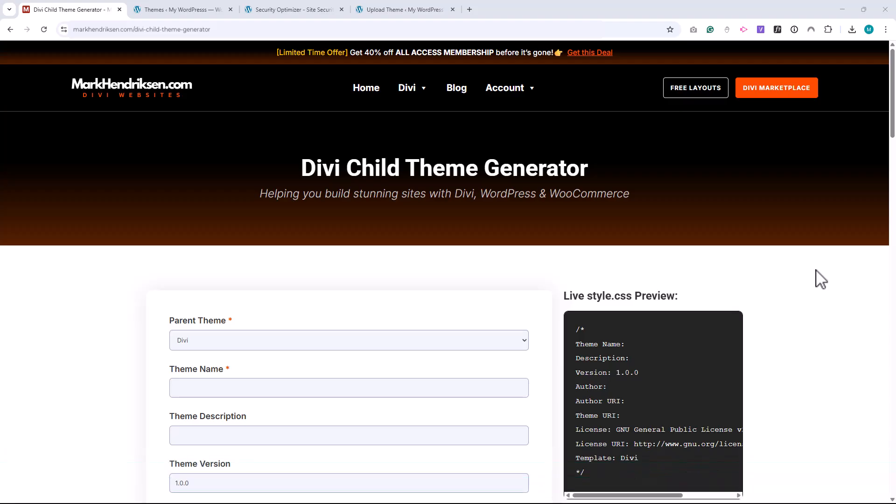
Step: Name the new Divi child theme "MH child theme" and give it the description "My custom child theme"
scroll(820, 278, "down", 4)
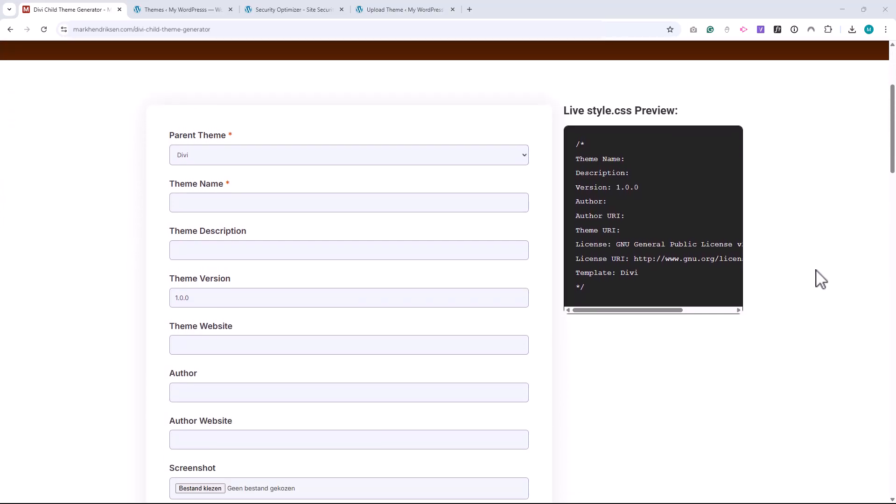
left_click(185, 201)
type("MH")
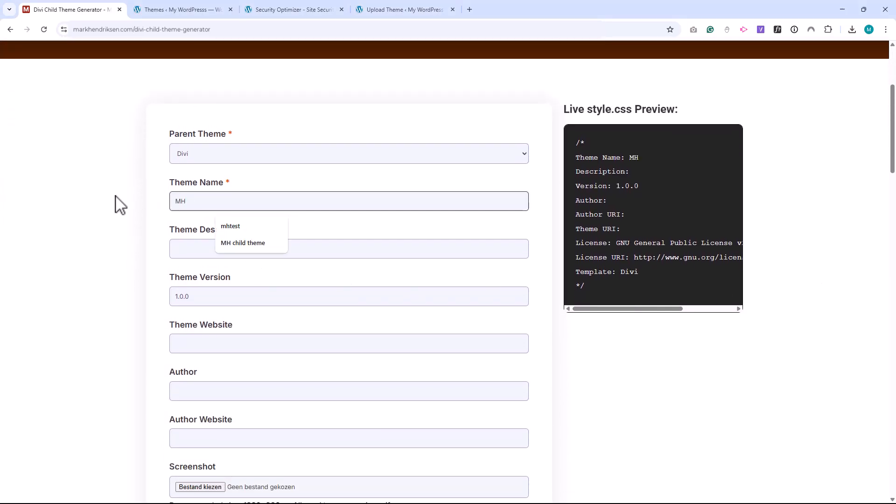
left_click(217, 243)
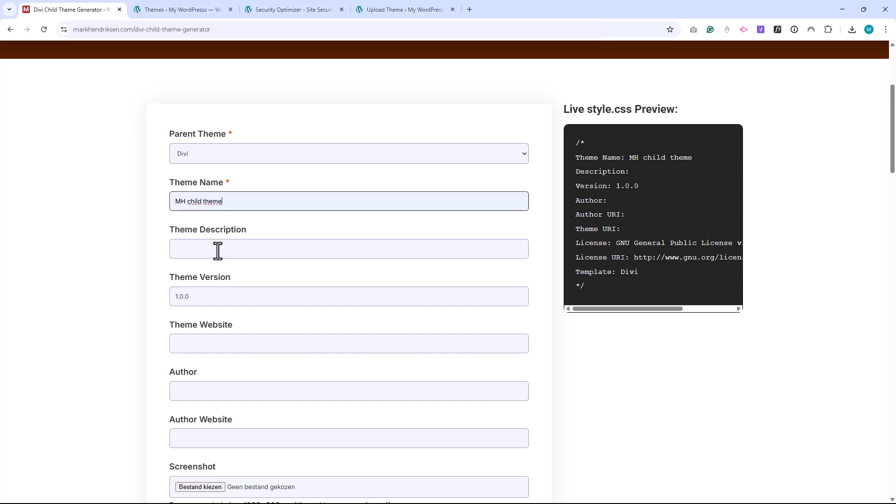
left_click(218, 251)
left_click(236, 290)
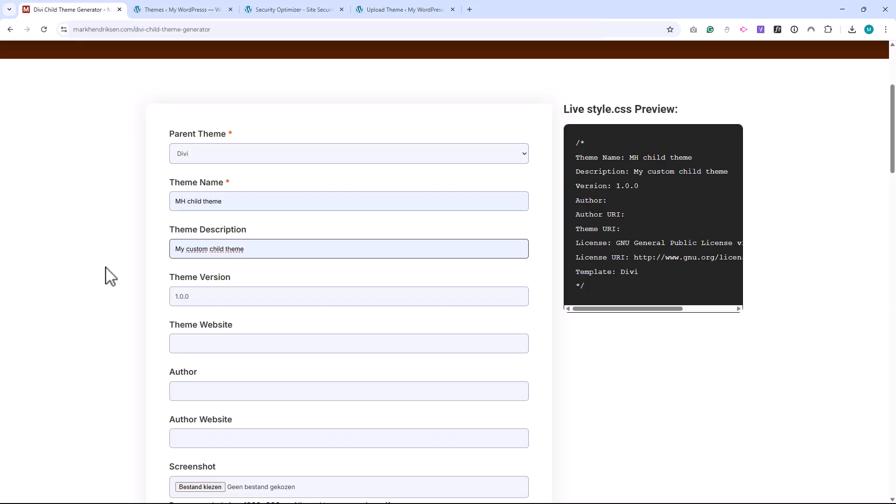
Step: Fill in the author's name and use the author's main www site URL as both theme website and author website
scroll(111, 276, "down", 1)
left_click(196, 296)
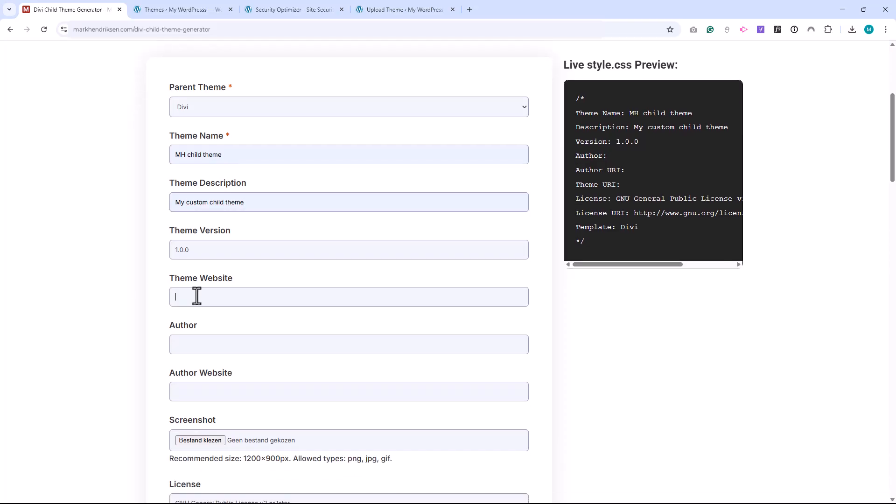
left_click(245, 322)
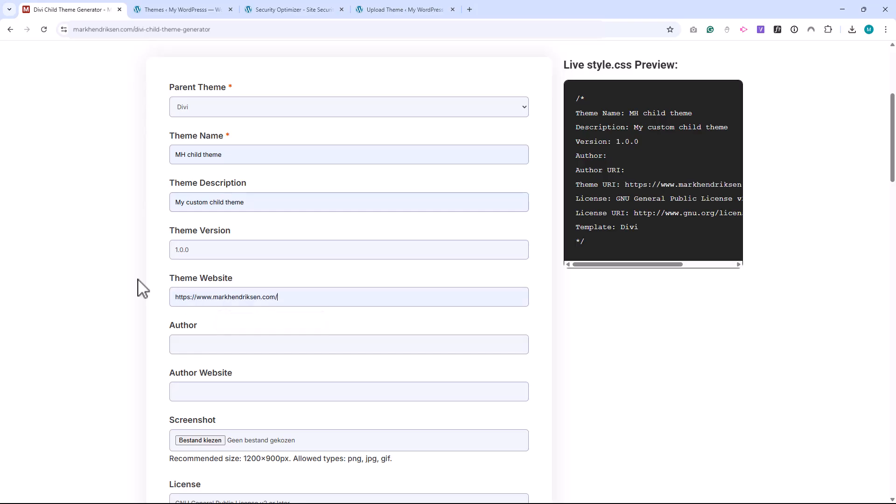
scroll(130, 287, "down", 1)
left_click(190, 301)
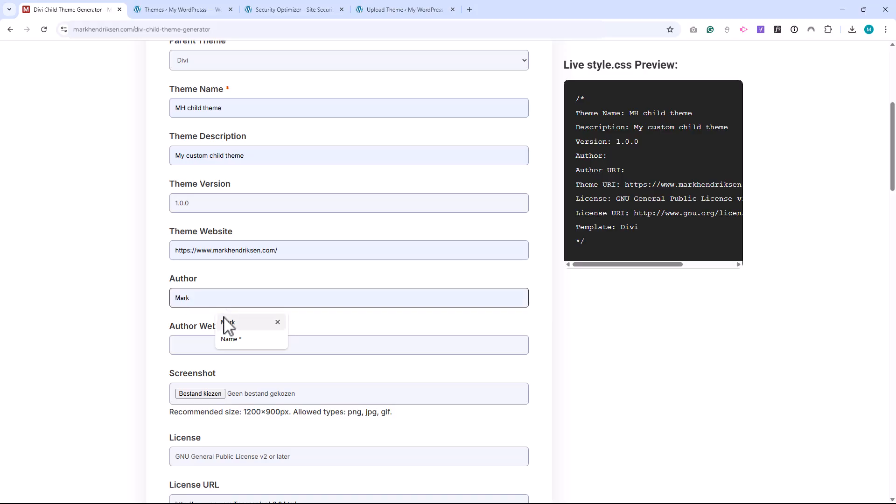
left_click(226, 323)
scroll(120, 280, "down", 1)
left_click(194, 299)
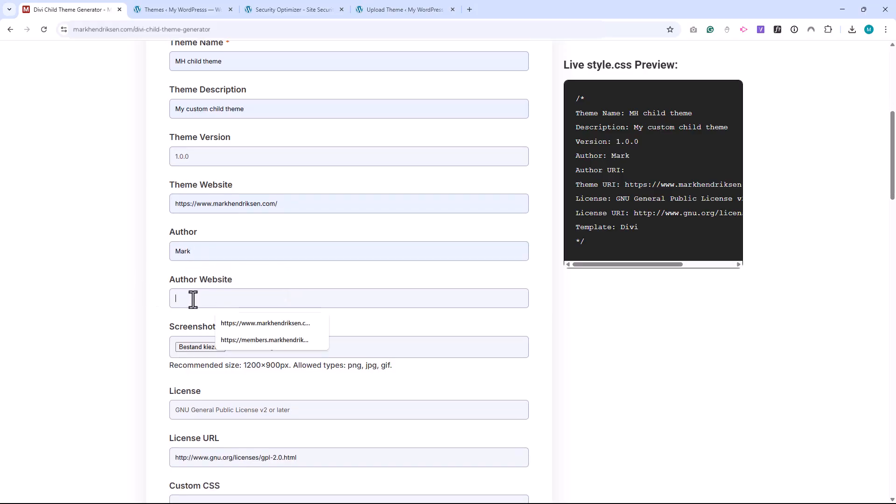
left_click(265, 323)
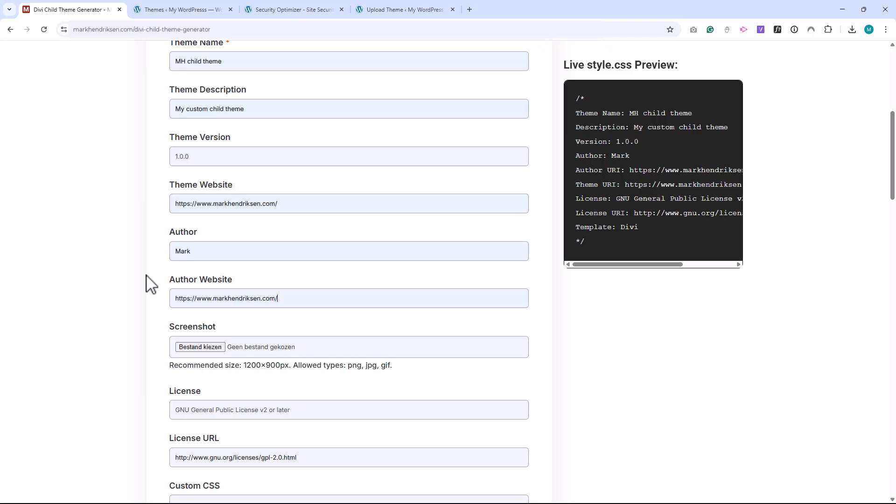
Step: Attach the site logo JPG from the Divi child theme generator folder as the theme screenshot
scroll(119, 275, "down", 2)
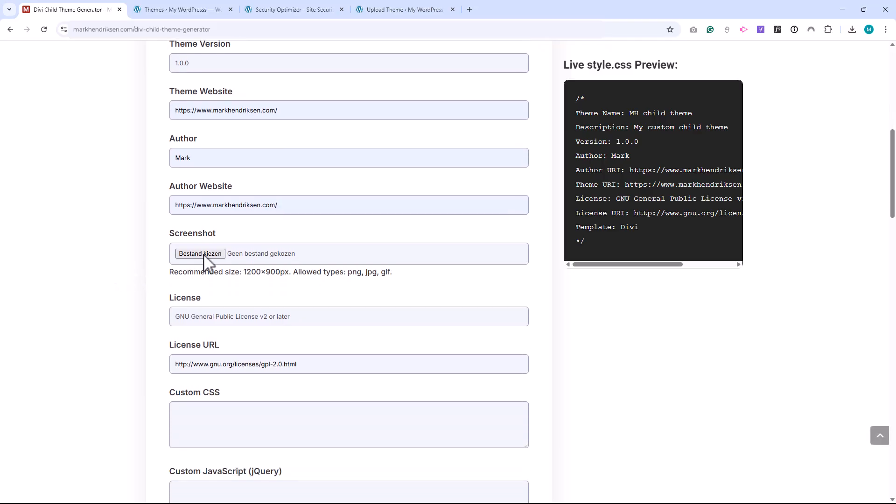
left_click(204, 258)
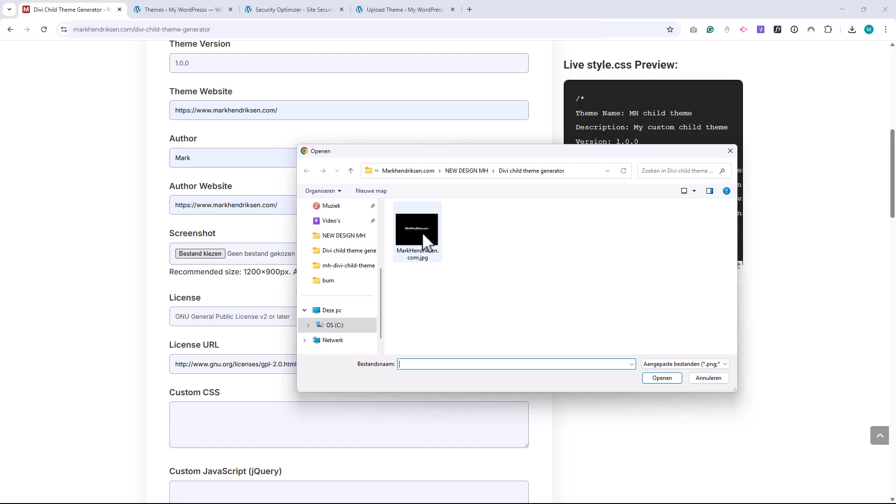
left_click(434, 245)
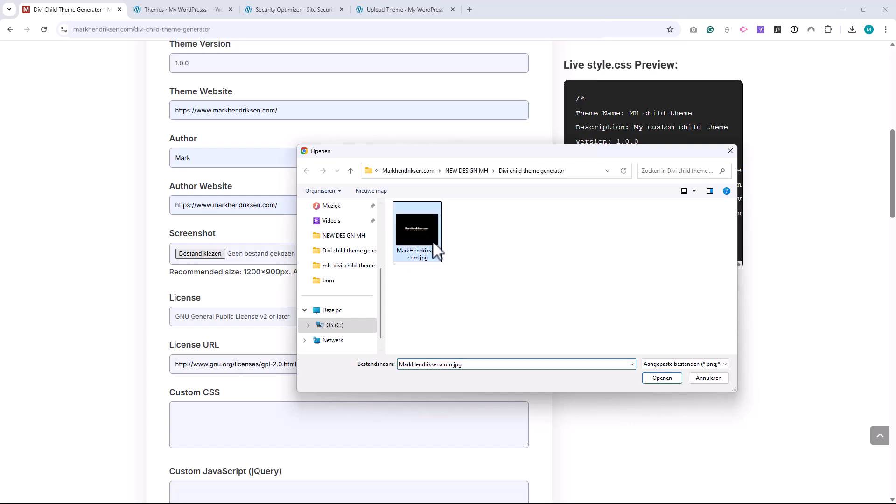
left_click(662, 377)
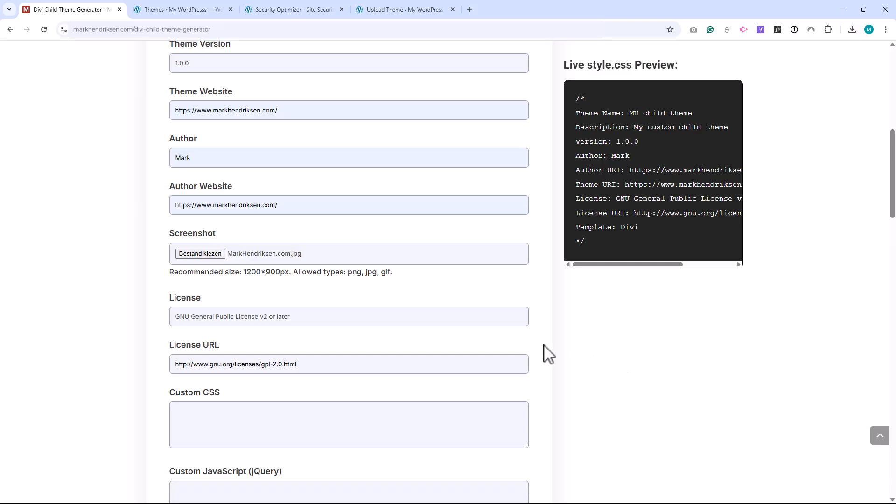
Step: Enter the contact e-mail and agree to the terms and privacy policy, generating and downloading the child theme
scroll(591, 350, "down", 2)
scroll(590, 350, "down", 4)
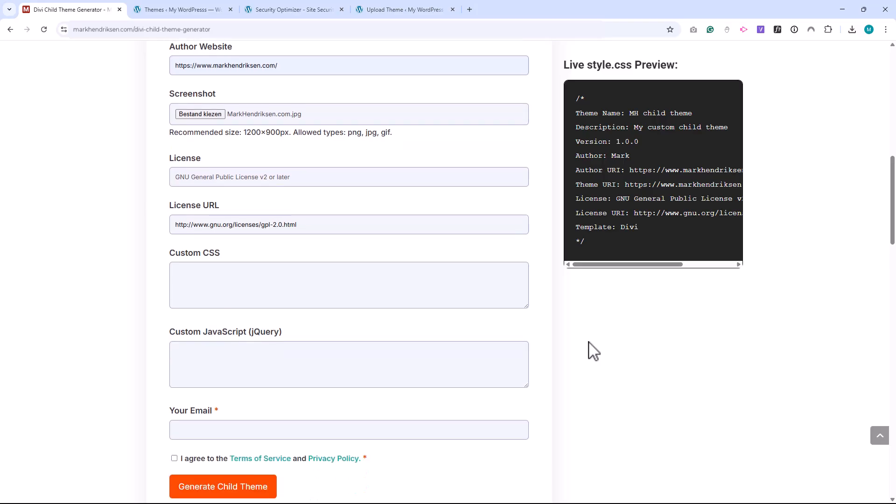
left_click(281, 290)
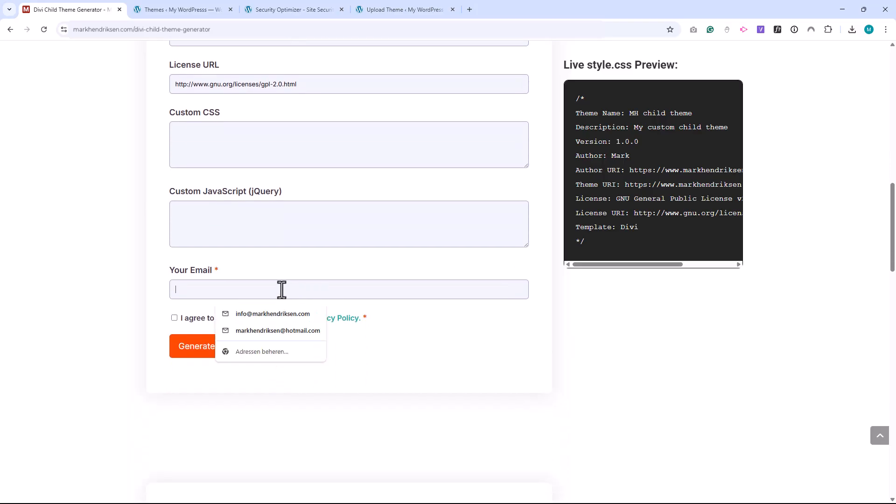
left_click(277, 312)
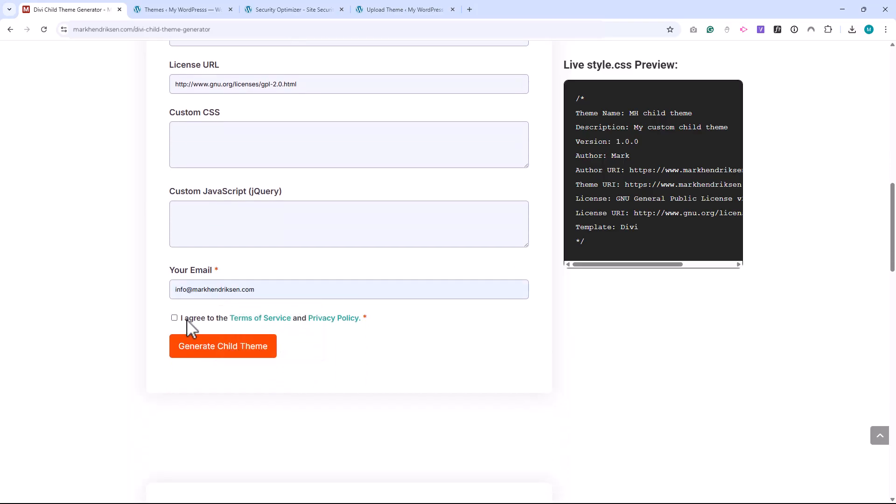
left_click(240, 352)
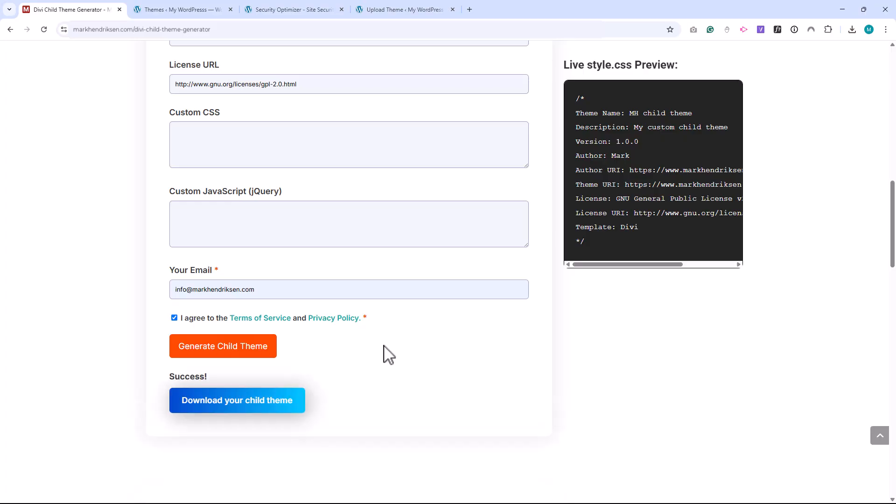
left_click(277, 403)
Step: In the WordPress admin, upload mh-child-theme.zip as a new theme, then install and activate it
left_click(187, 11)
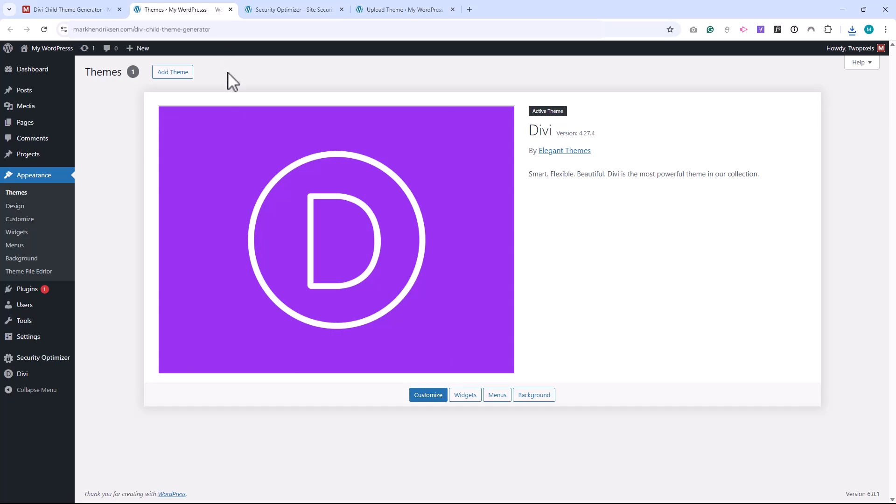
left_click(182, 72)
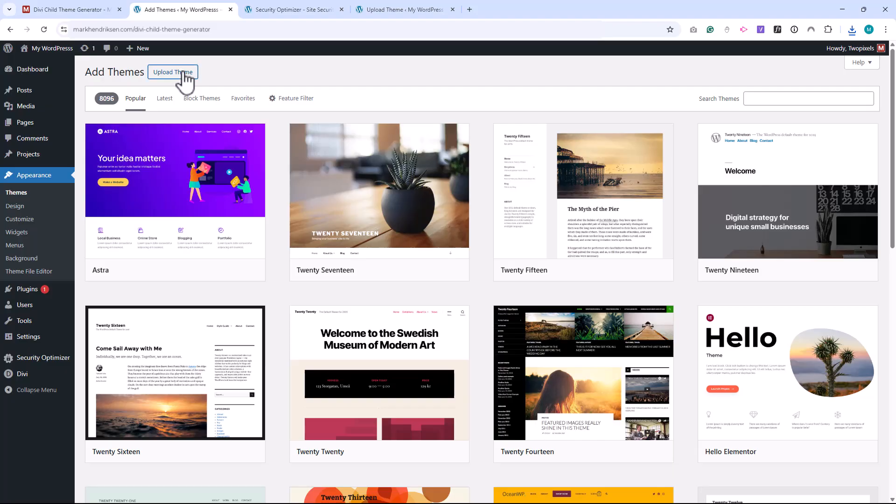
left_click(184, 73)
left_click(424, 166)
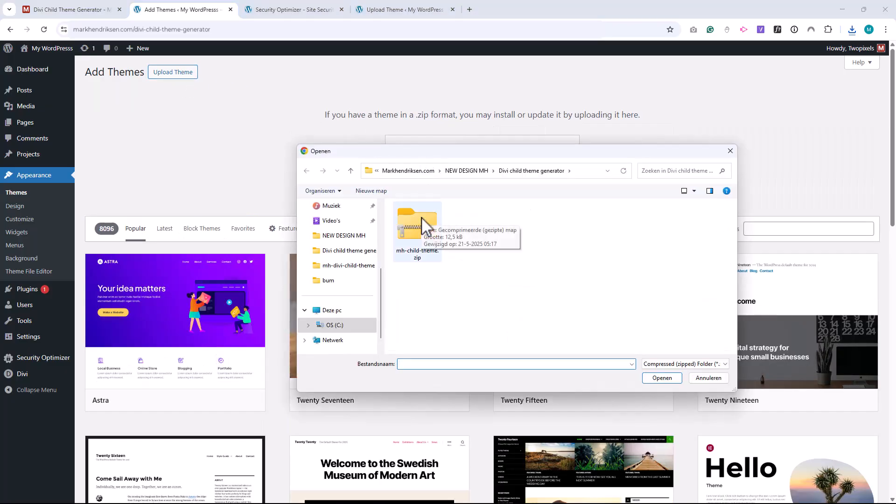
left_click(421, 217)
left_click(663, 378)
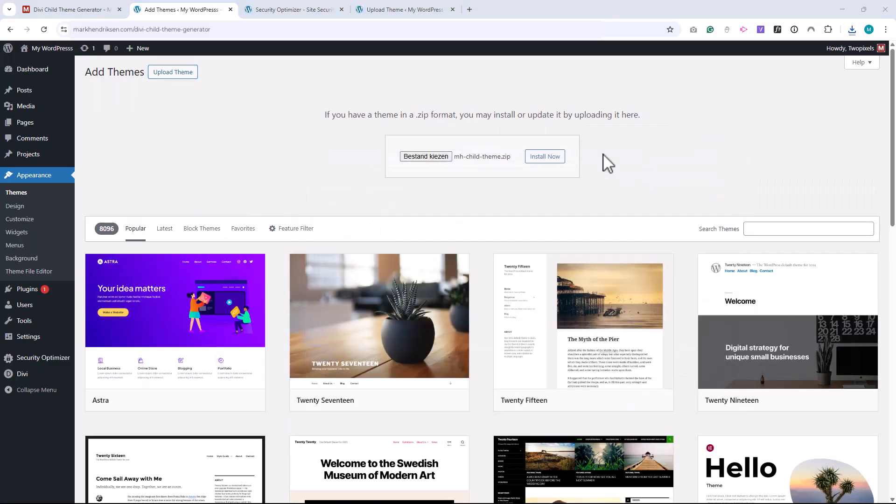
left_click(544, 157)
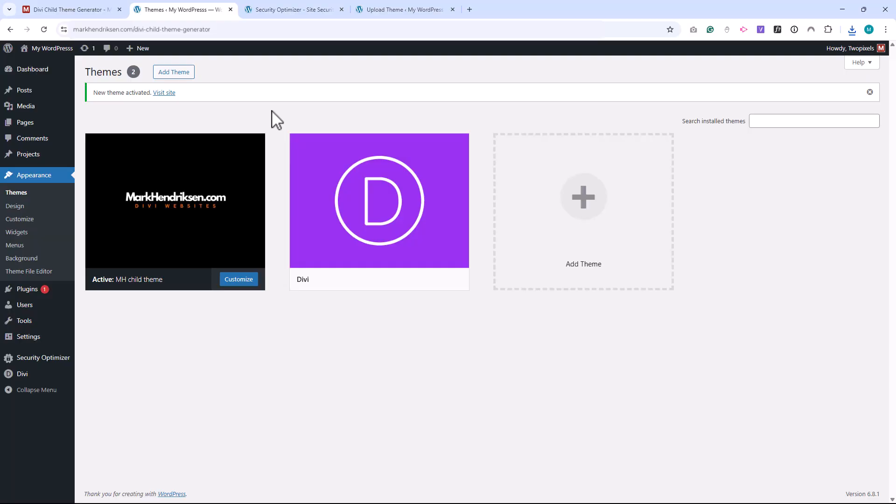
Step: Examine the MH child theme's details and its style.css, functions.php and js/custom.js files in the Theme File Editor
left_click(219, 171)
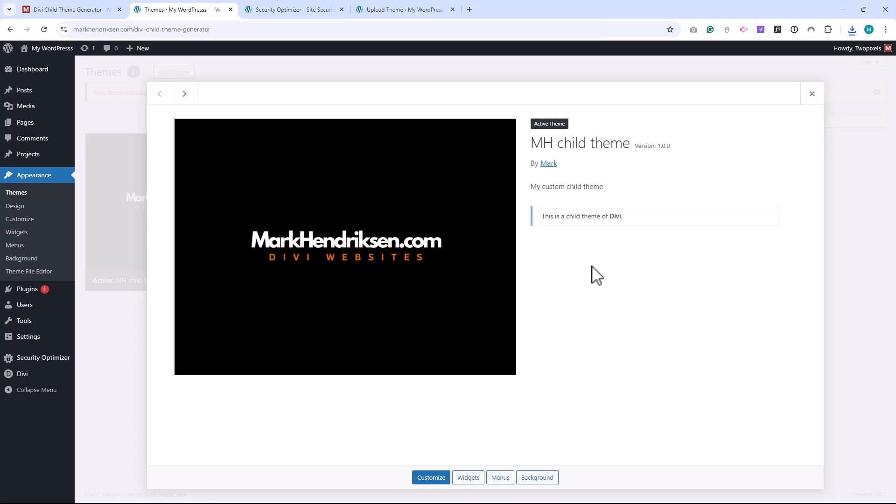
left_click(48, 275)
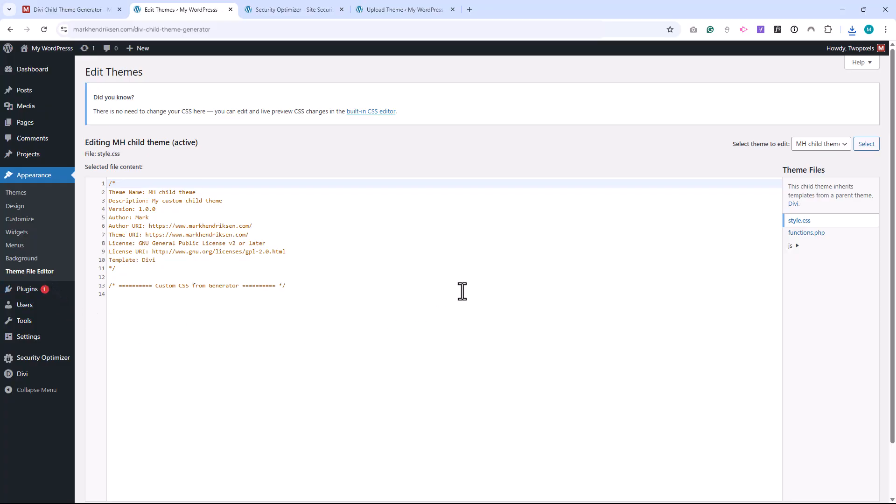
left_click(813, 238)
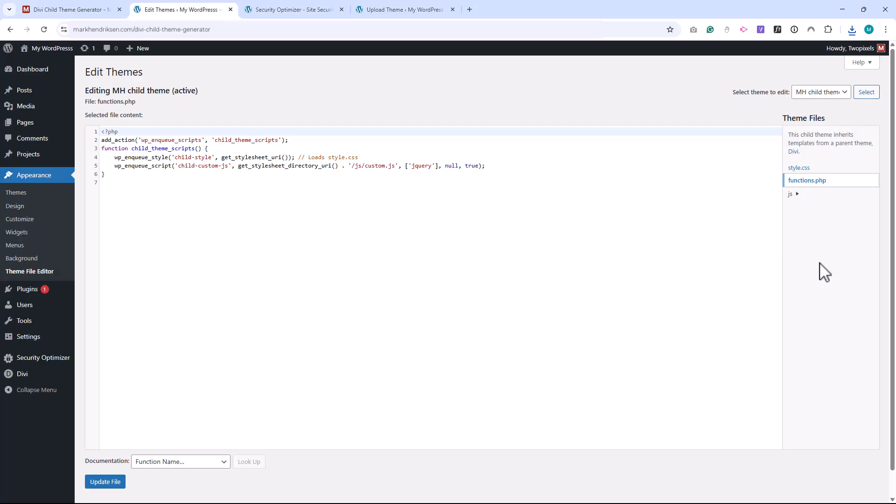
left_click(794, 194)
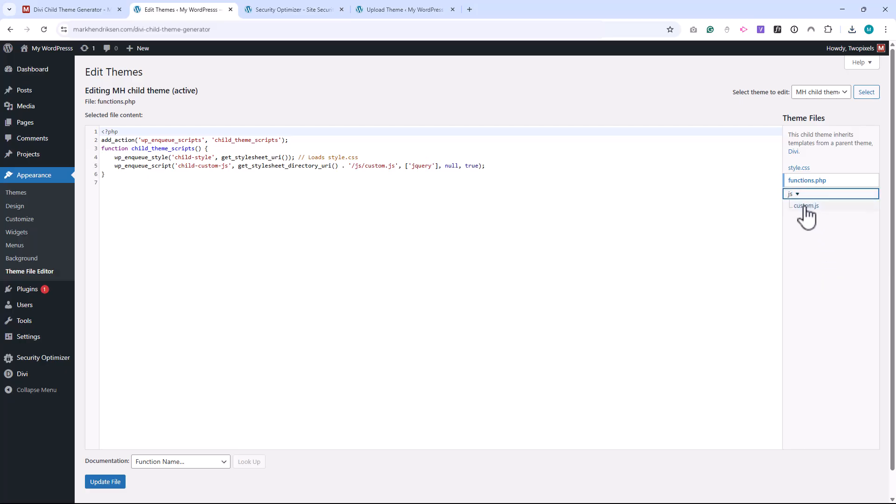
left_click(806, 207)
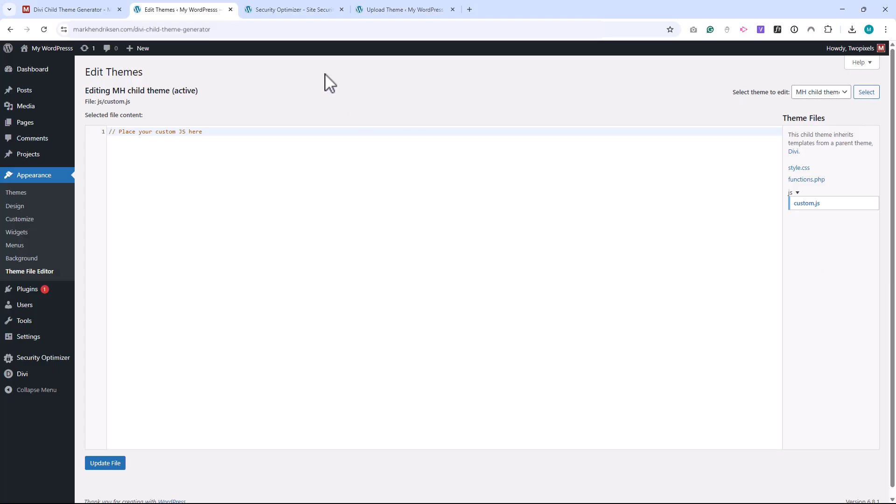
Step: Review the Security Optimizer's Site Security options and the other site's installation report for mh-child-theme.zip
left_click(295, 10)
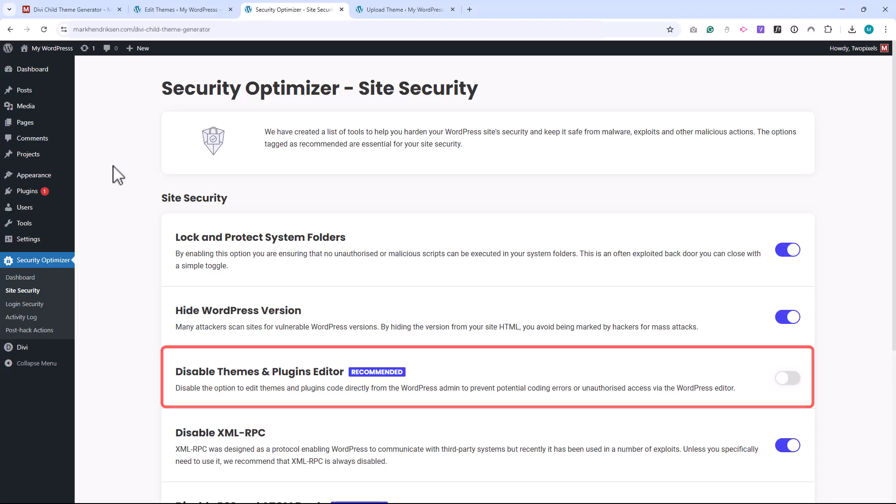
left_click(409, 10)
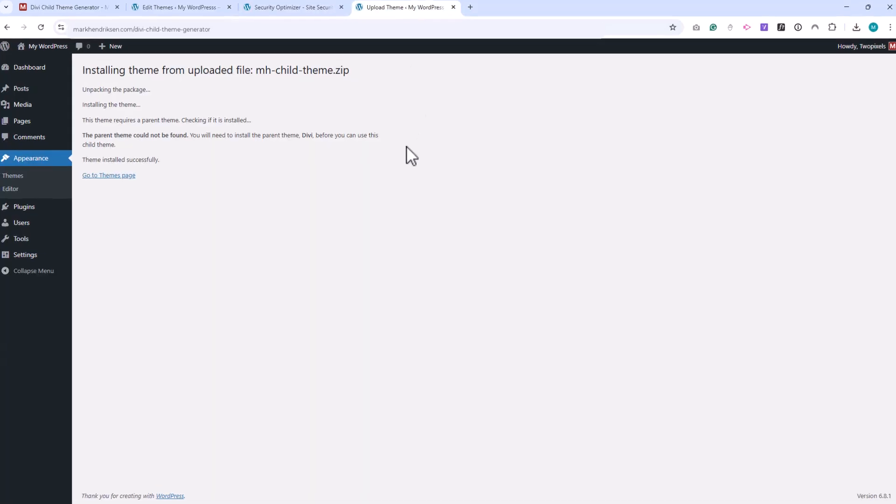